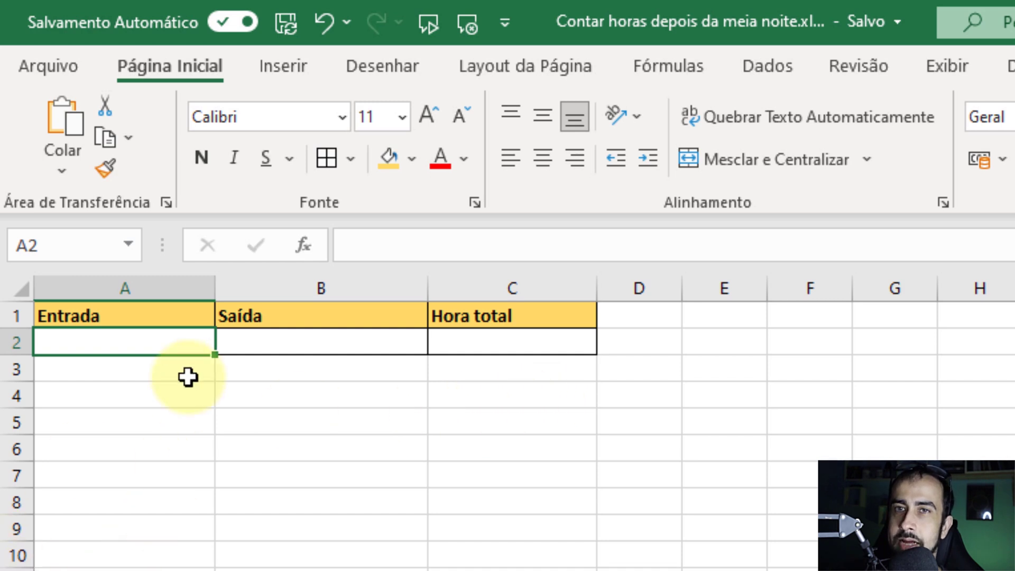
- Enter the Entrada date-time 28/10/2021 23:00 in cell A2 and reselect A2
double_click(156, 341)
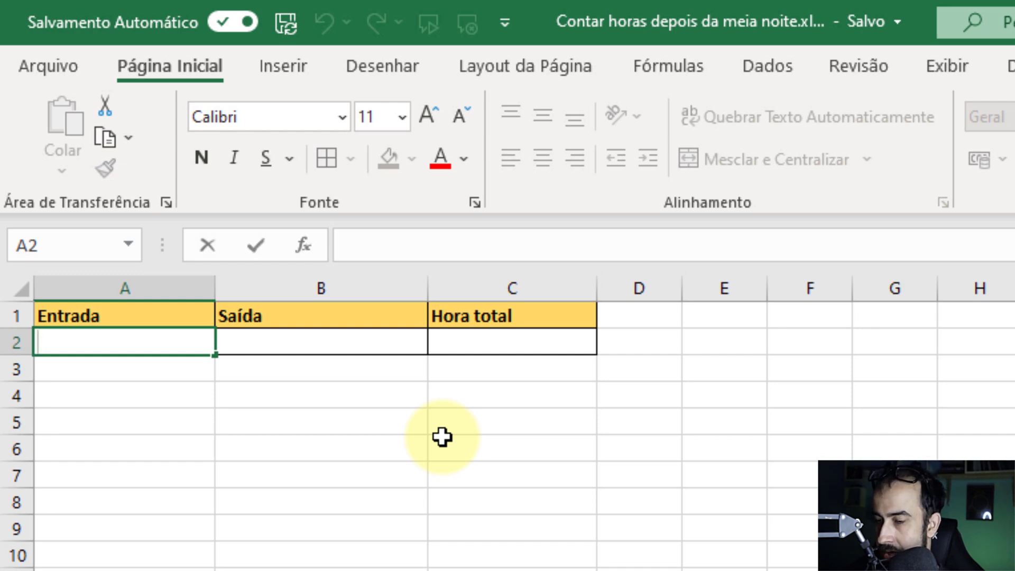
text(28/10)
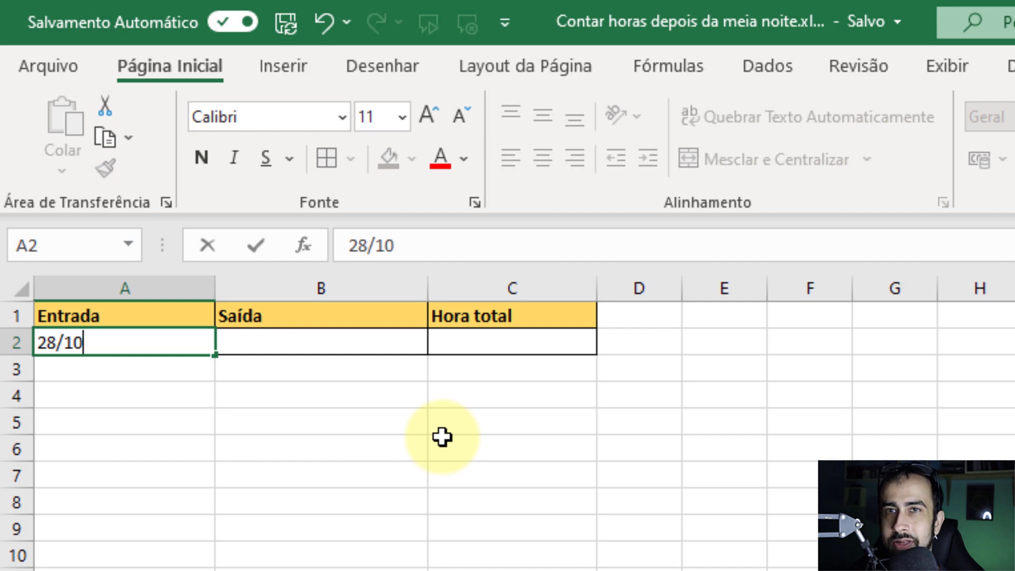
text(/20)
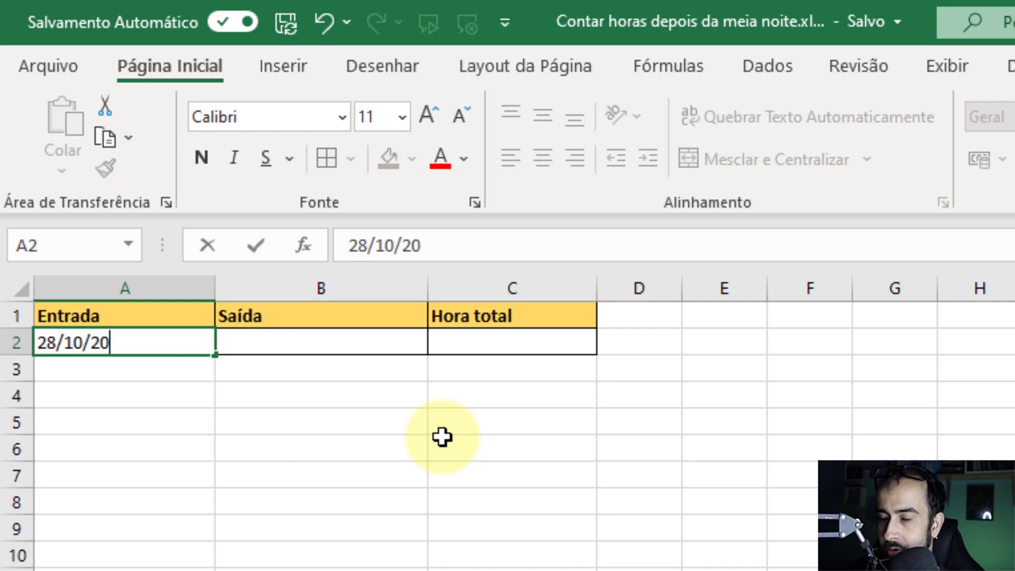
text(21)
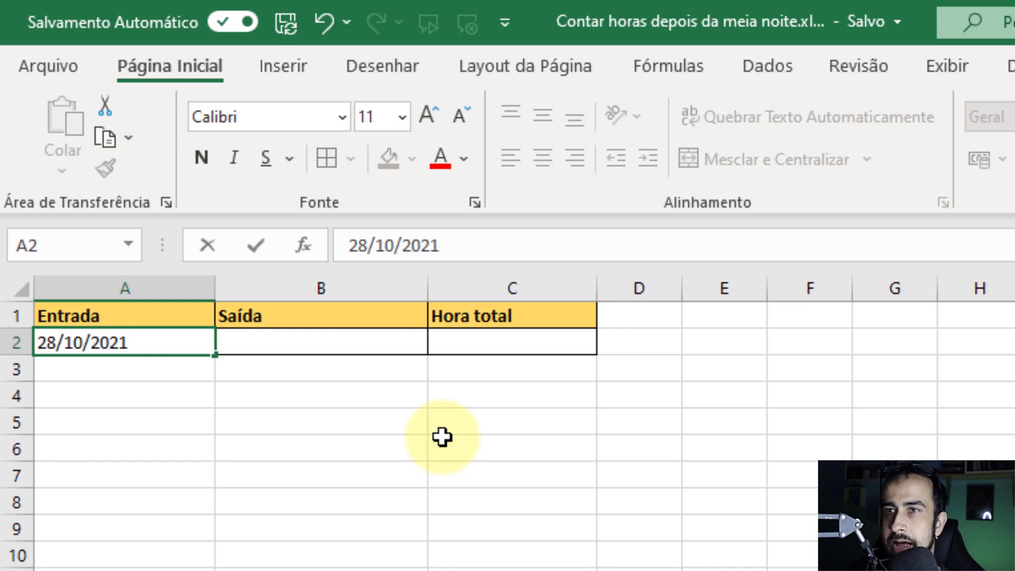
text( 23)
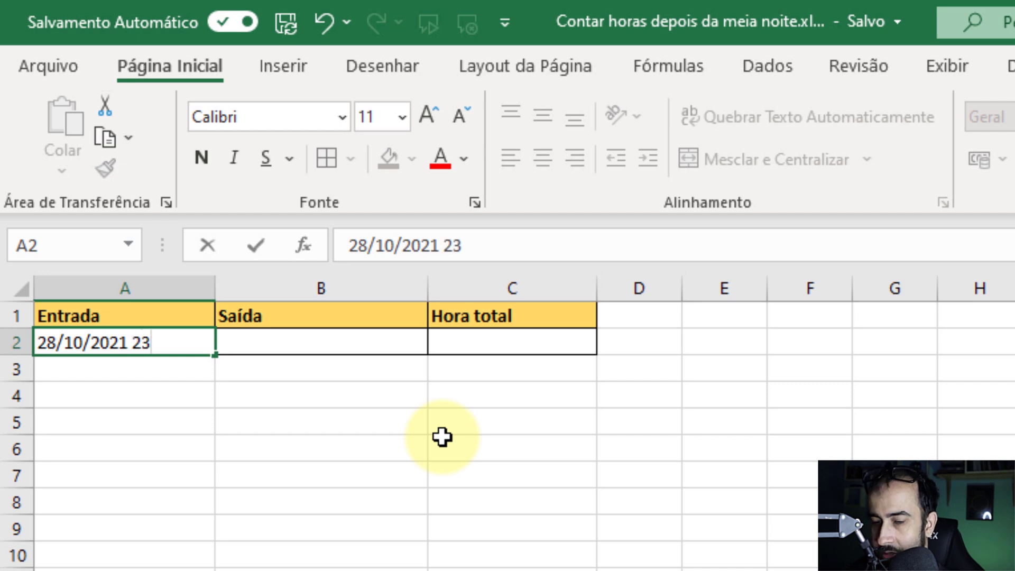
text(:00)
click(181, 368)
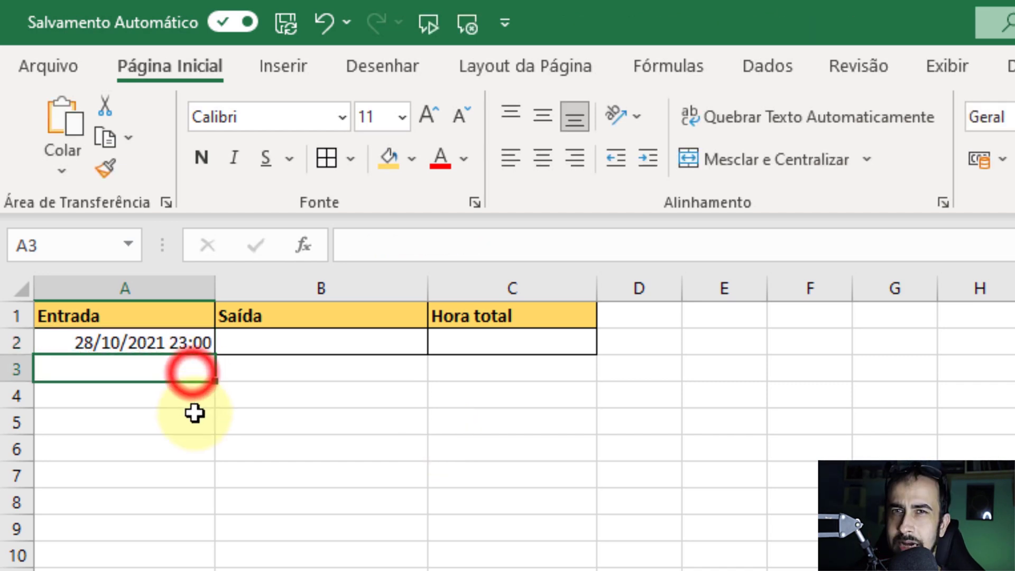
click(165, 344)
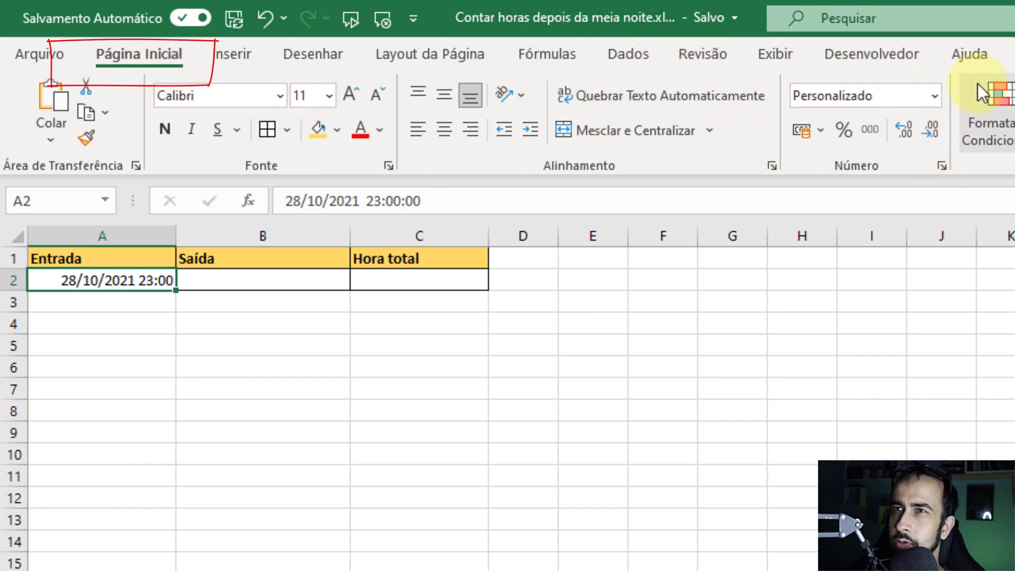
- Format A2 with the Hora type 14/3/12 13:30 so it reads 28/10/21 23:00
click(934, 97)
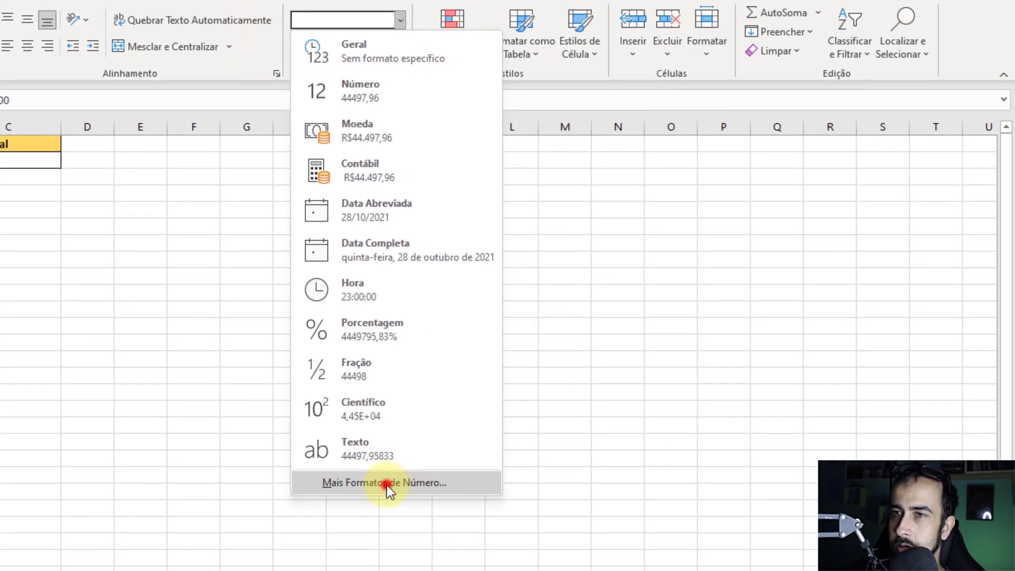
click(386, 483)
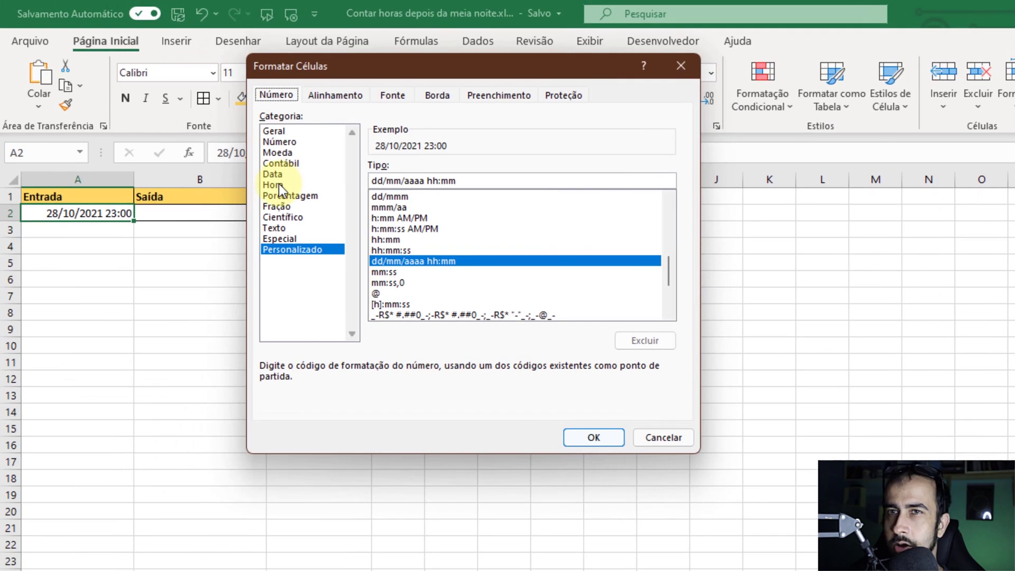
click(278, 184)
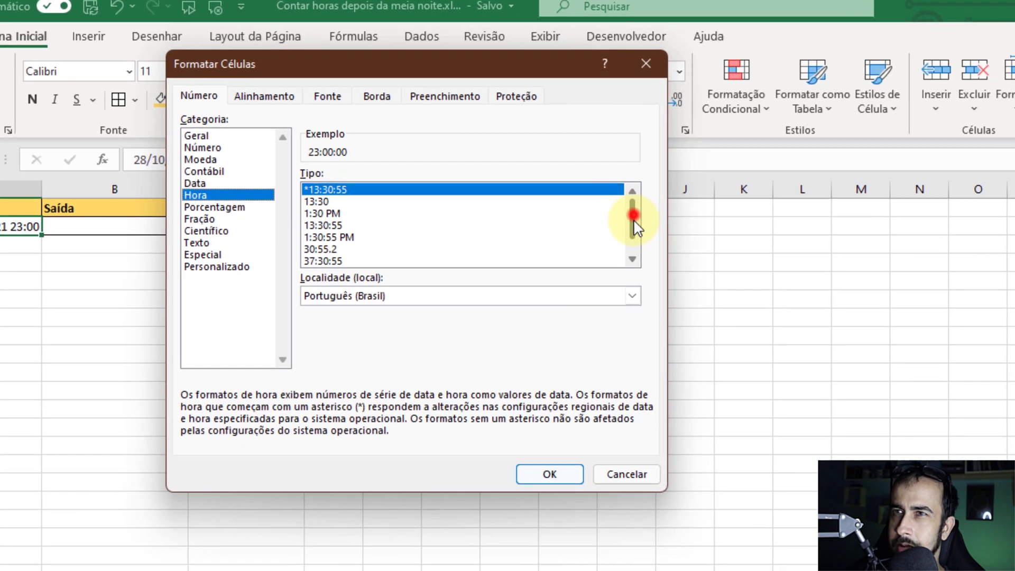
drag(633, 219, 632, 249)
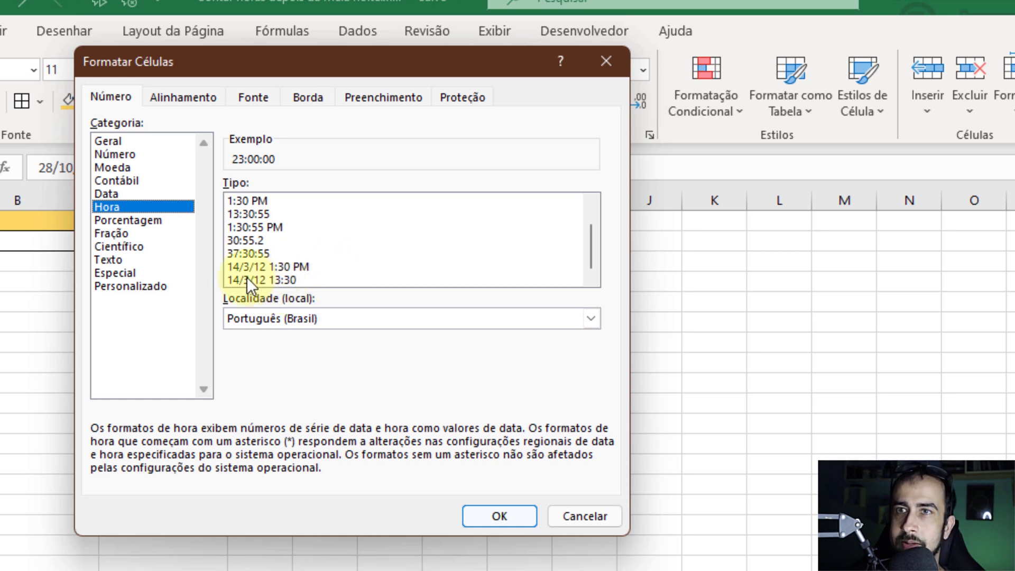
click(263, 279)
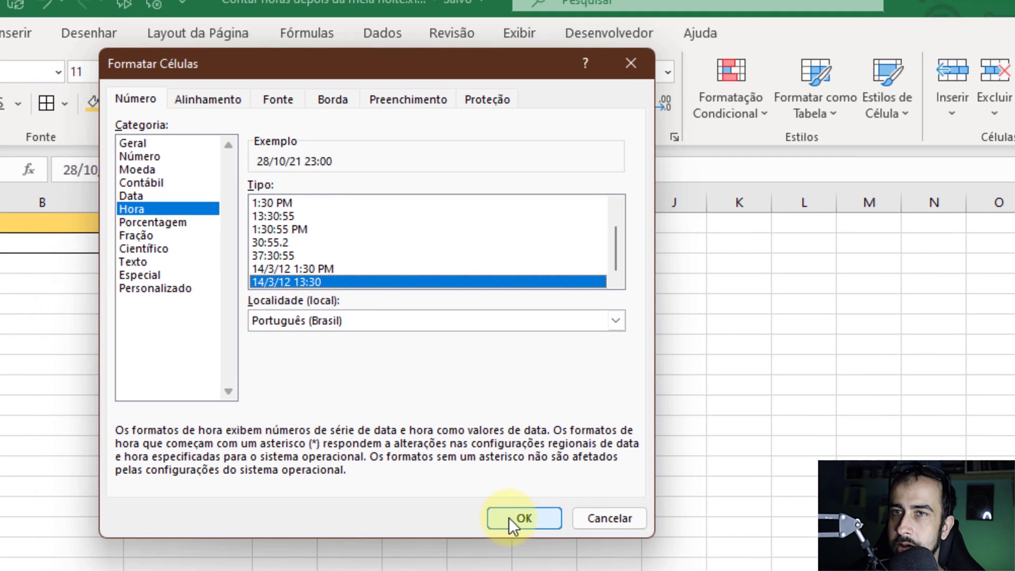
click(492, 516)
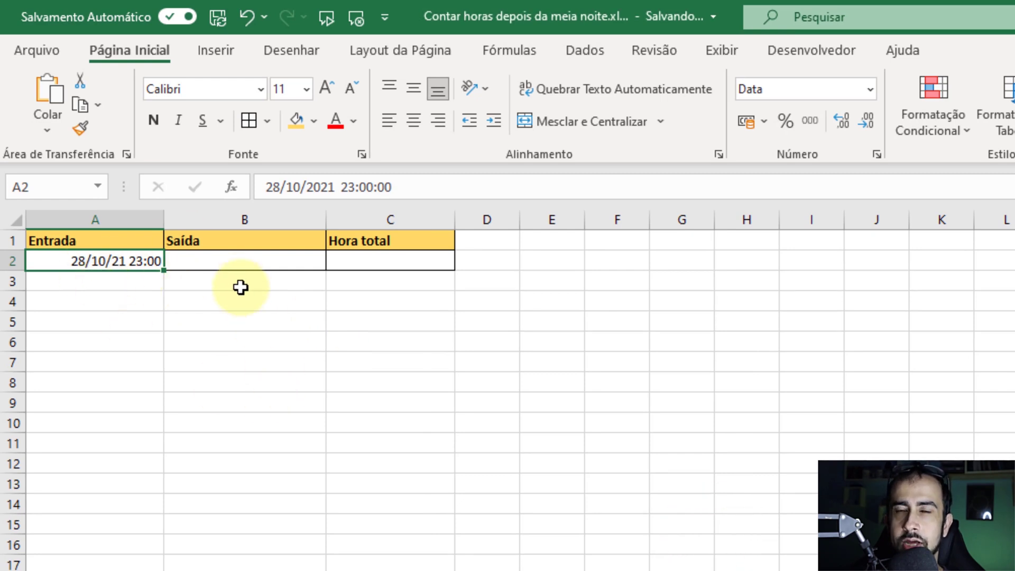
- Enter the Saída date-time 29/10/2021 01:00 in cell B2
double_click(229, 261)
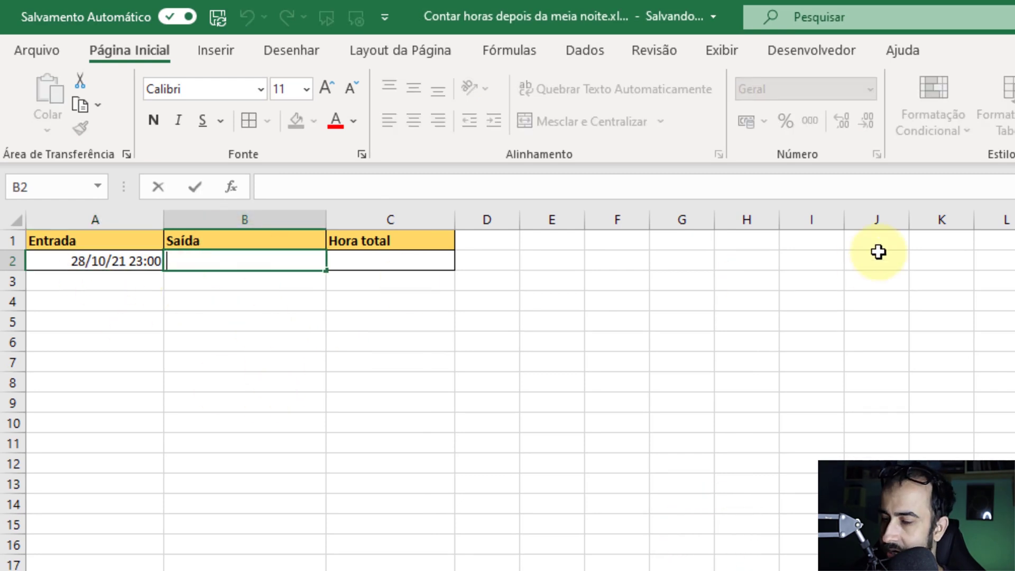
text(2)
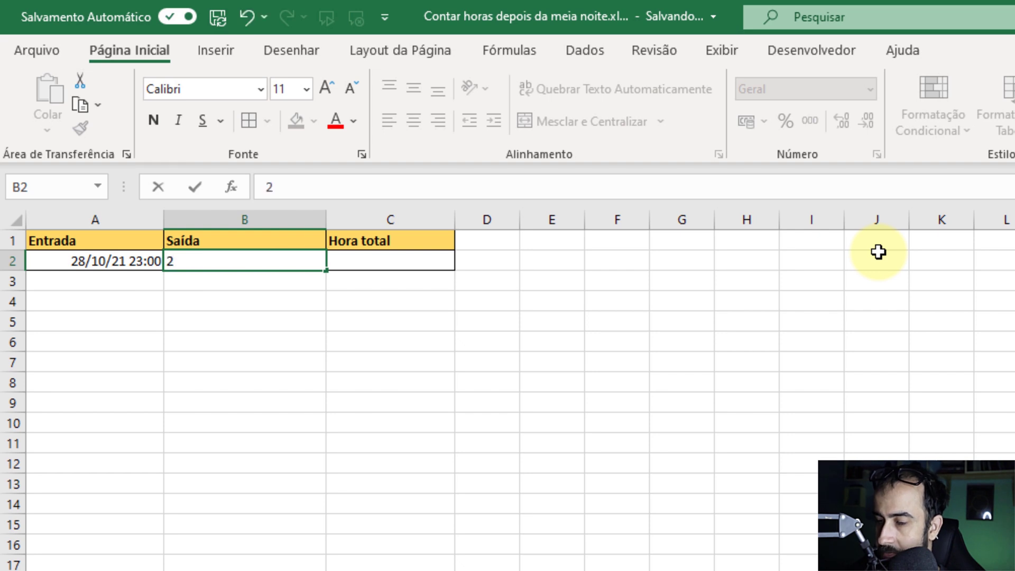
text(9/10)
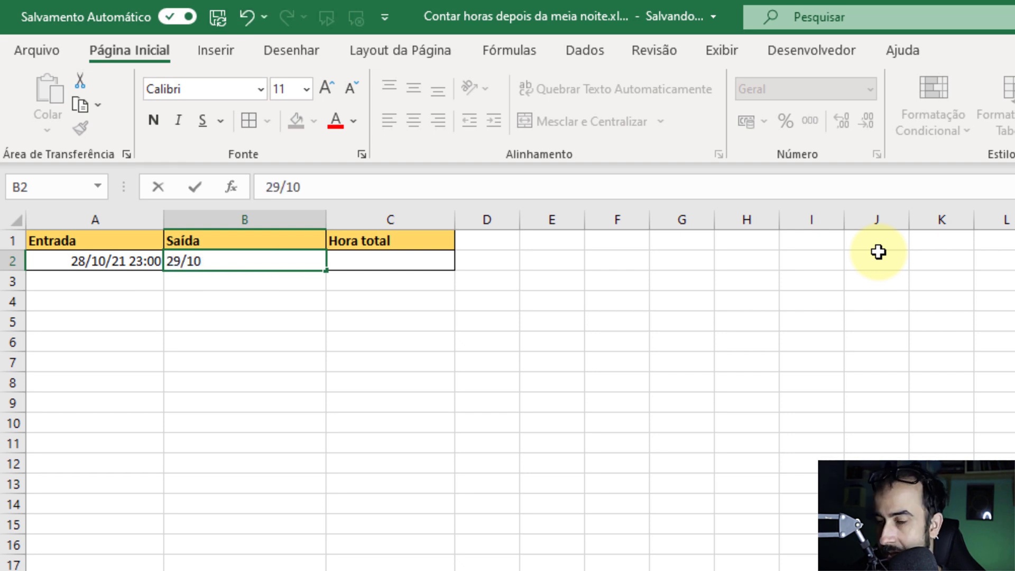
text(/2021 01)
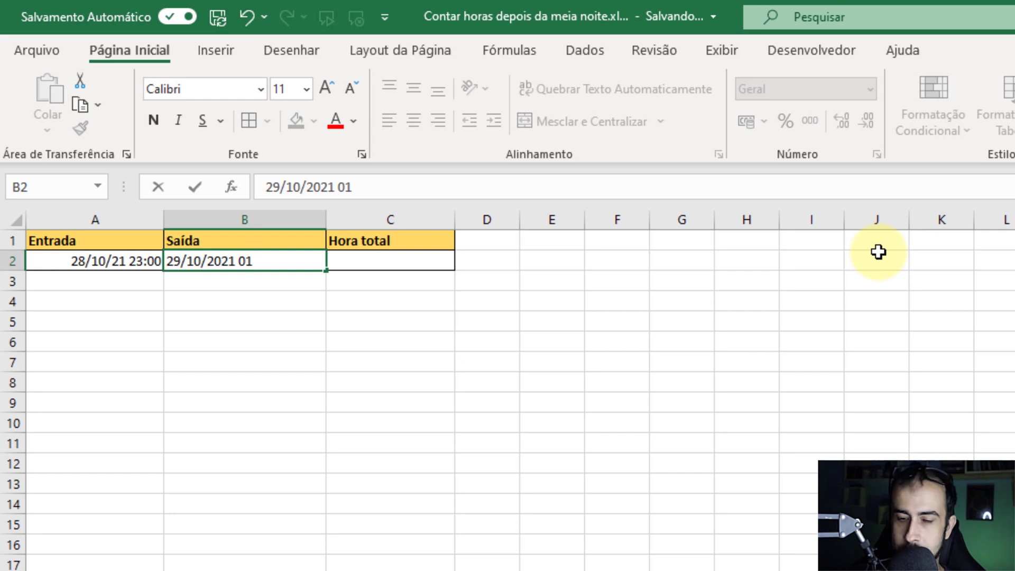
text(:)
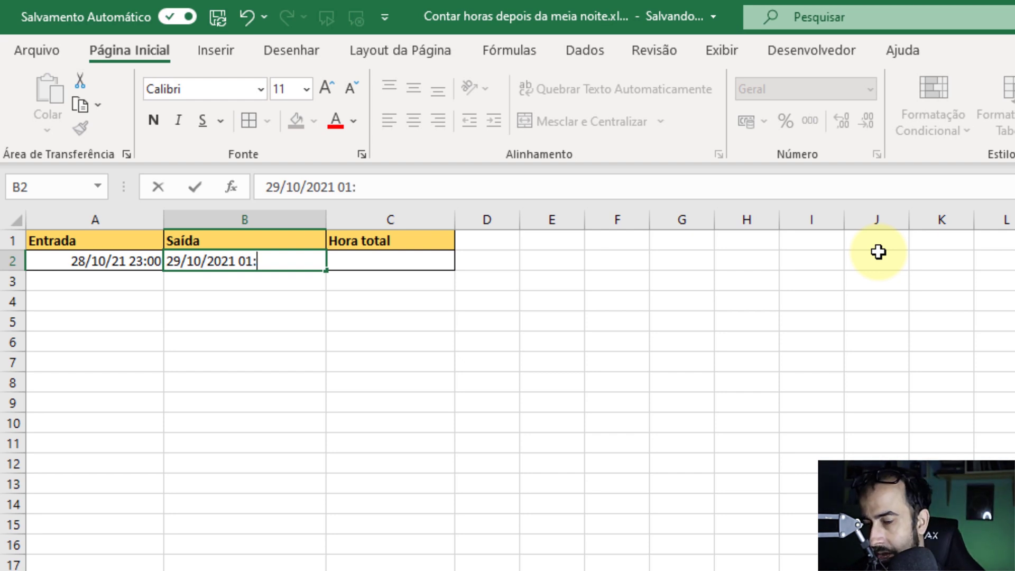
text(00)
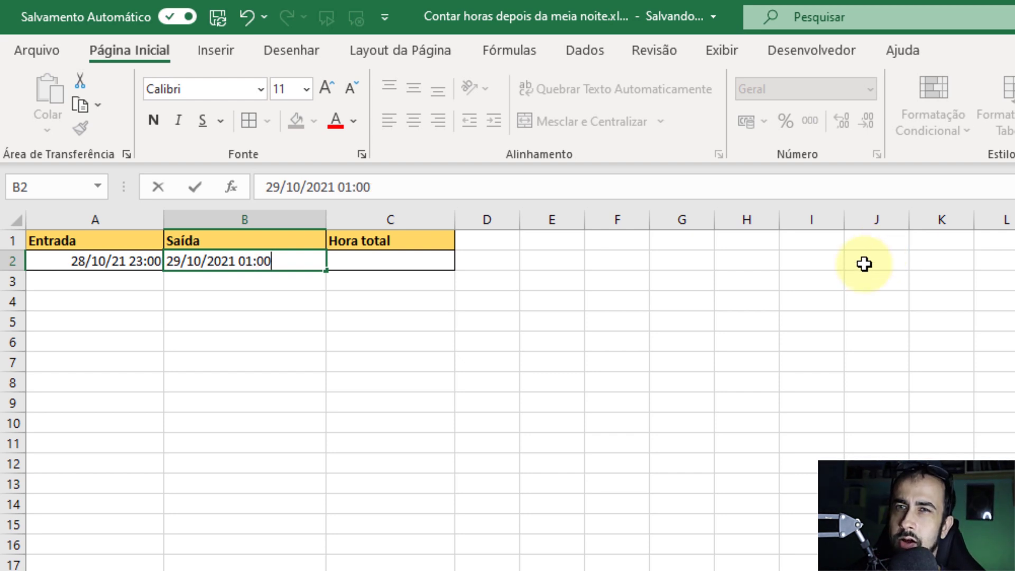
click(804, 305)
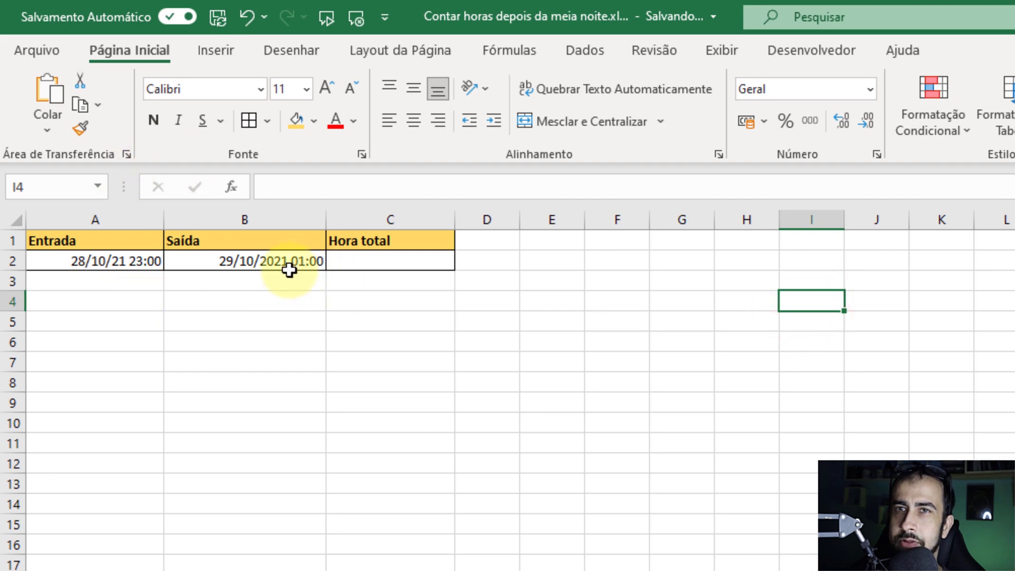
- Copy A2's date-time format to B2 with Format Painter, showing 29/10/21 1:00
click(120, 264)
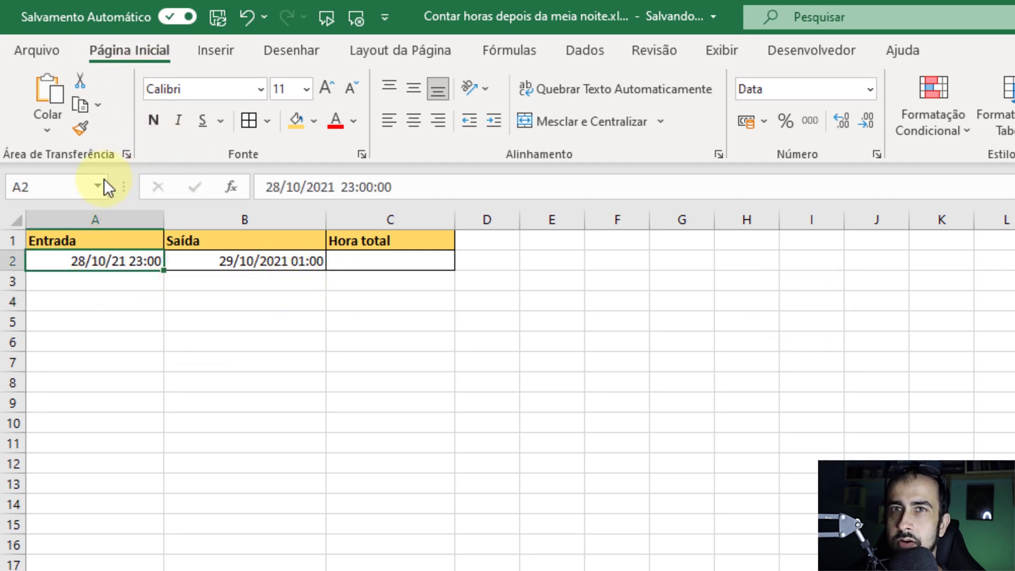
click(78, 132)
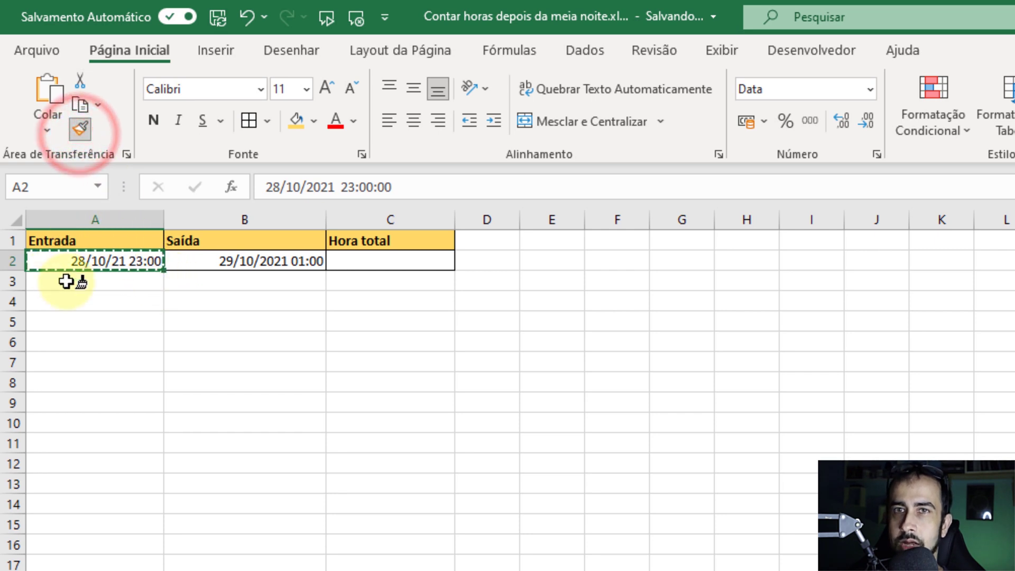
click(259, 264)
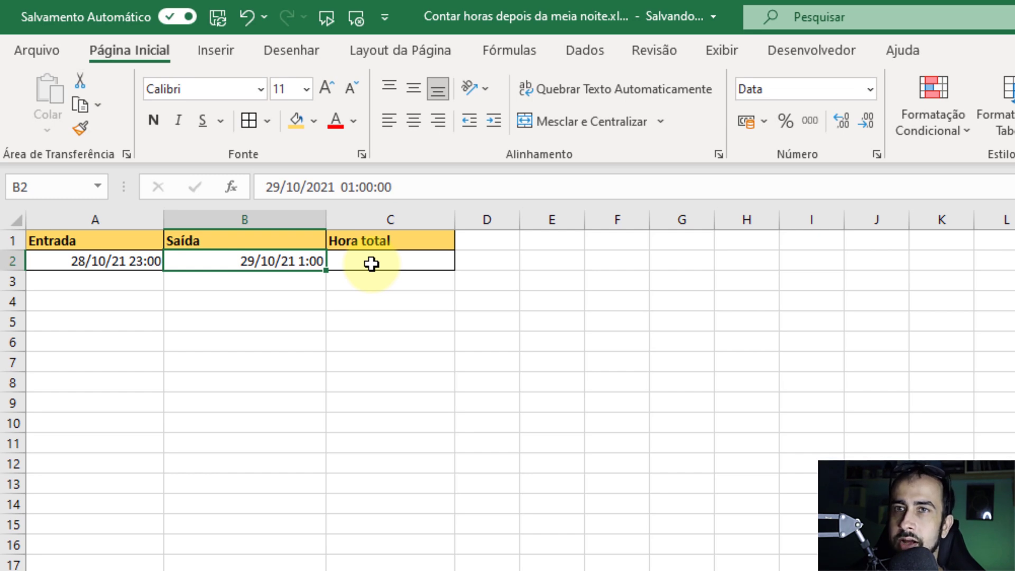
- Enter =SOMA(B2-A2) in C2 to compute Hora total as 0,083333333
click(371, 264)
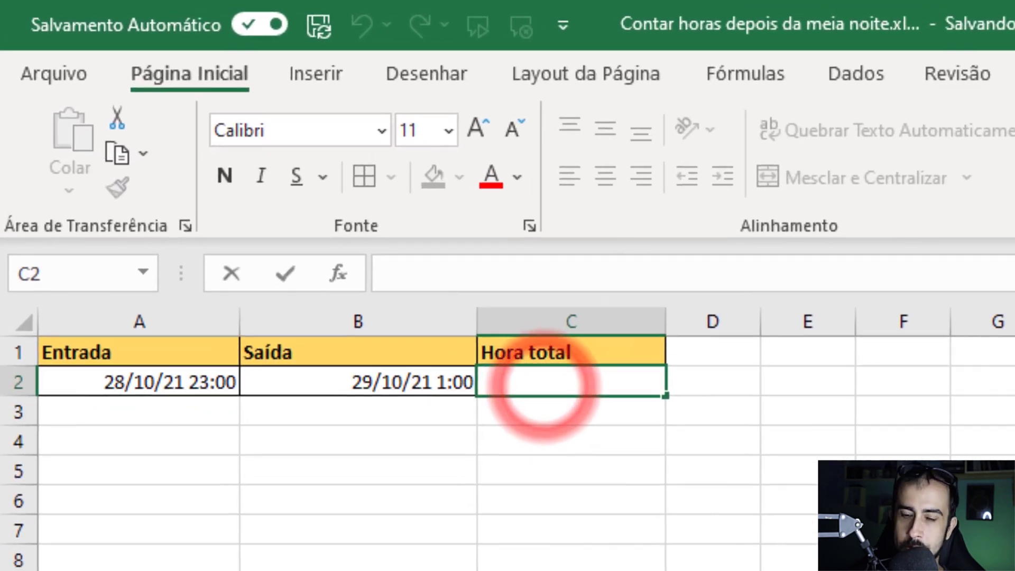
text(=)
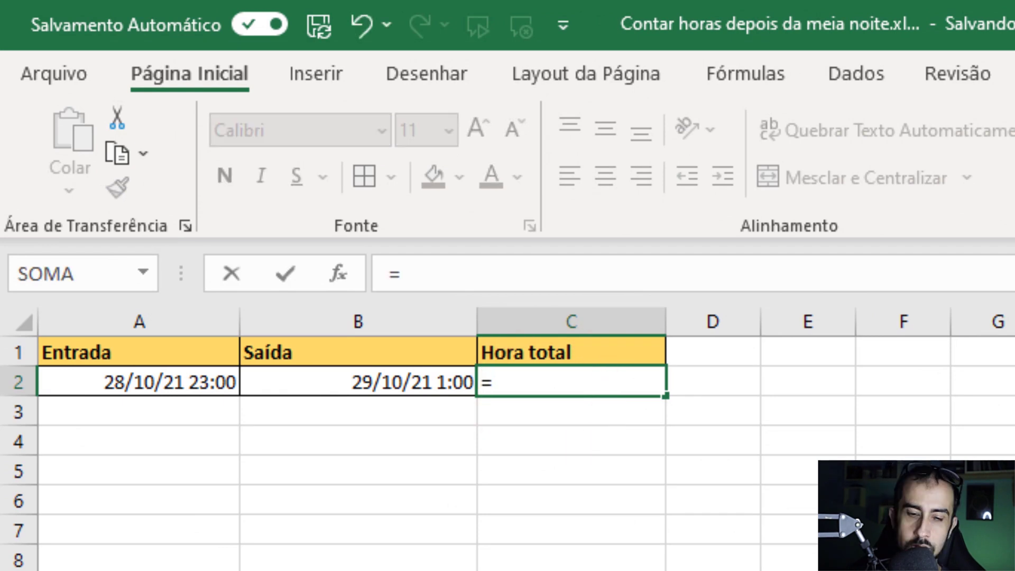
text(soma()
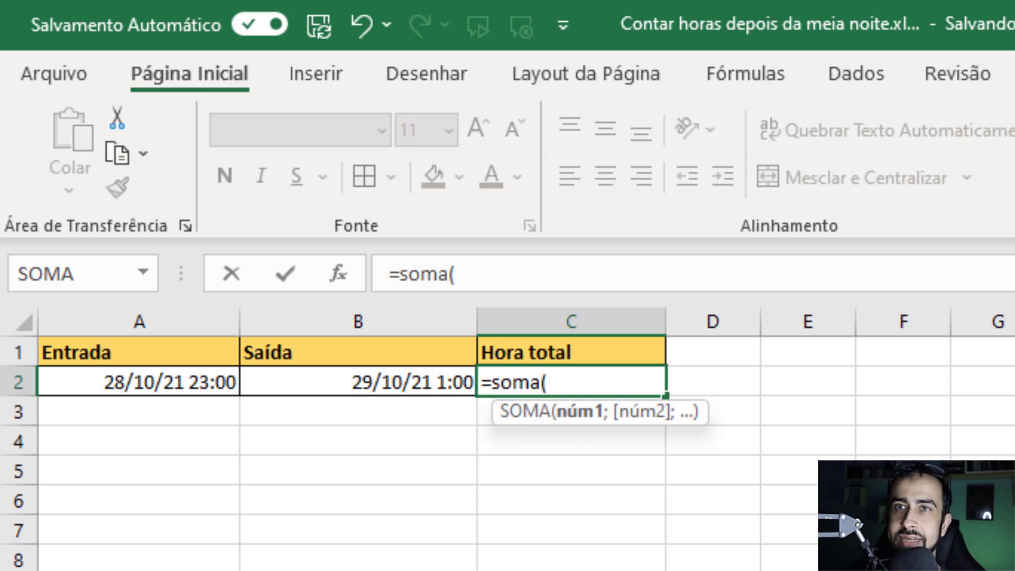
text( b)
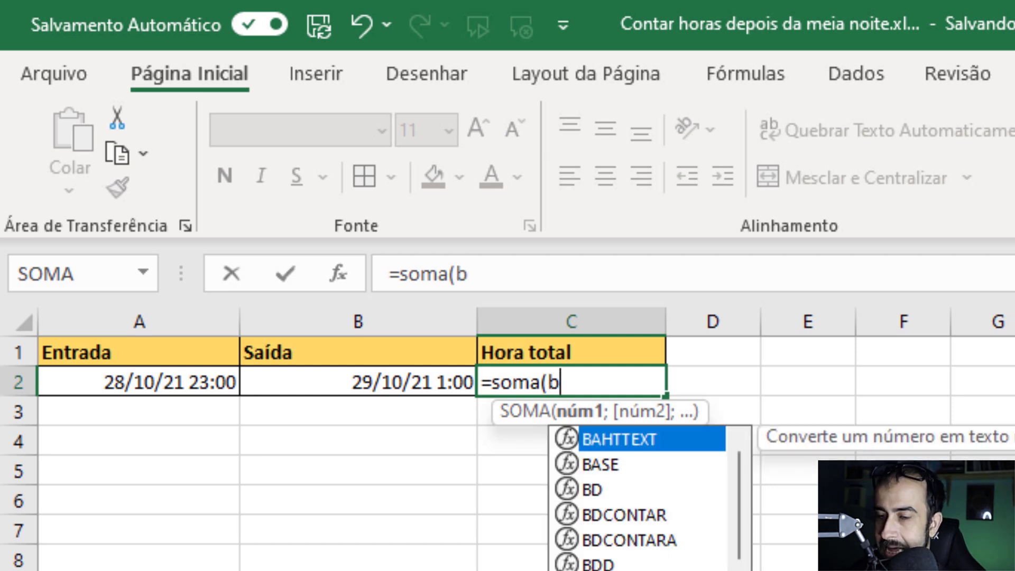
text(2-)
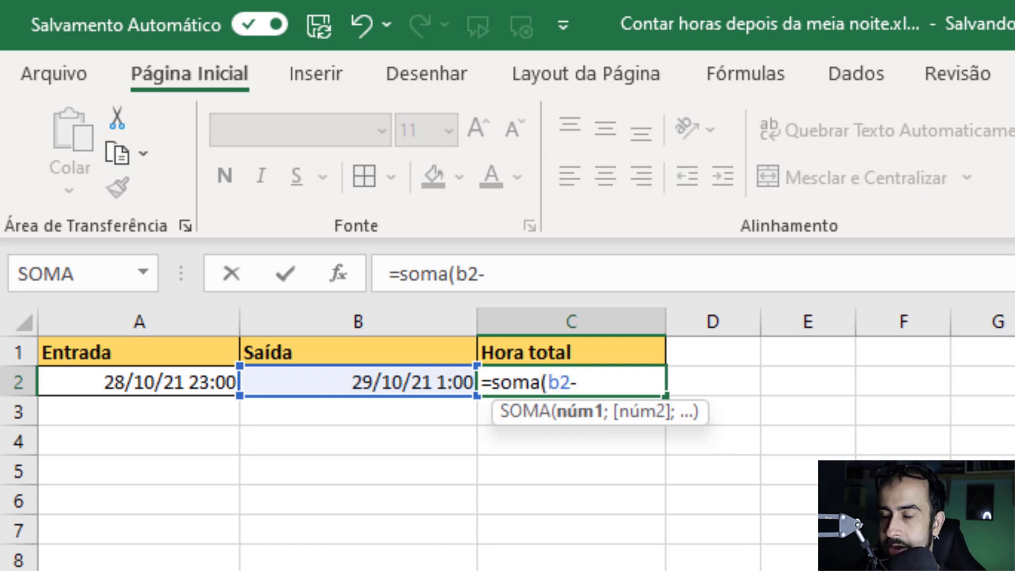
text(a)
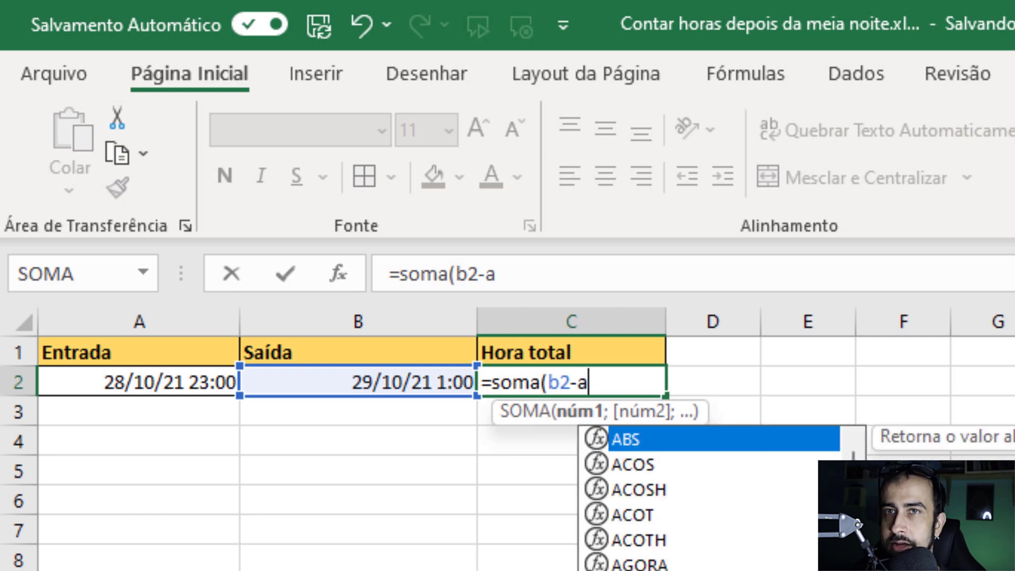
text(2)
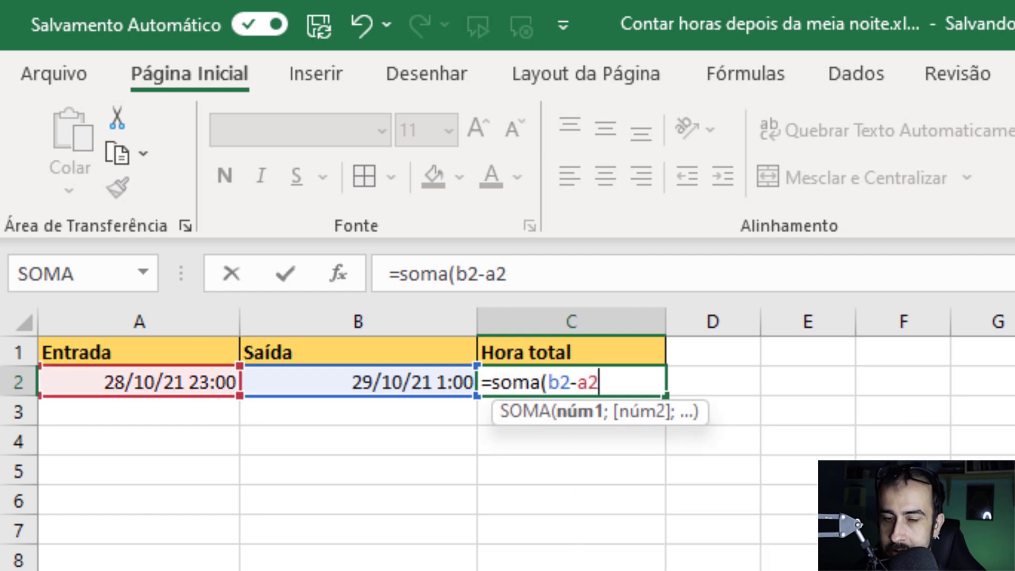
text())
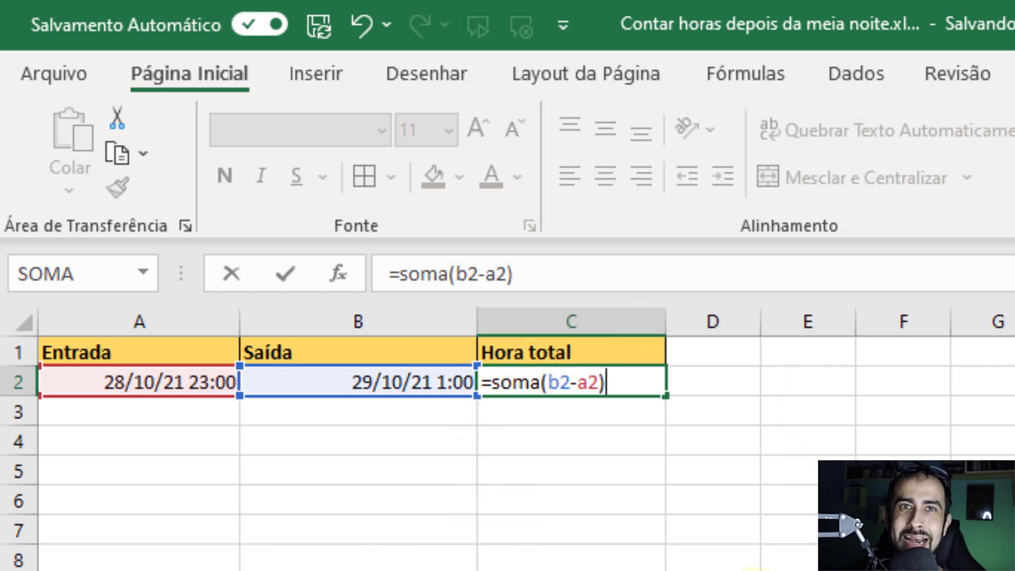
key(ctrl+Return)
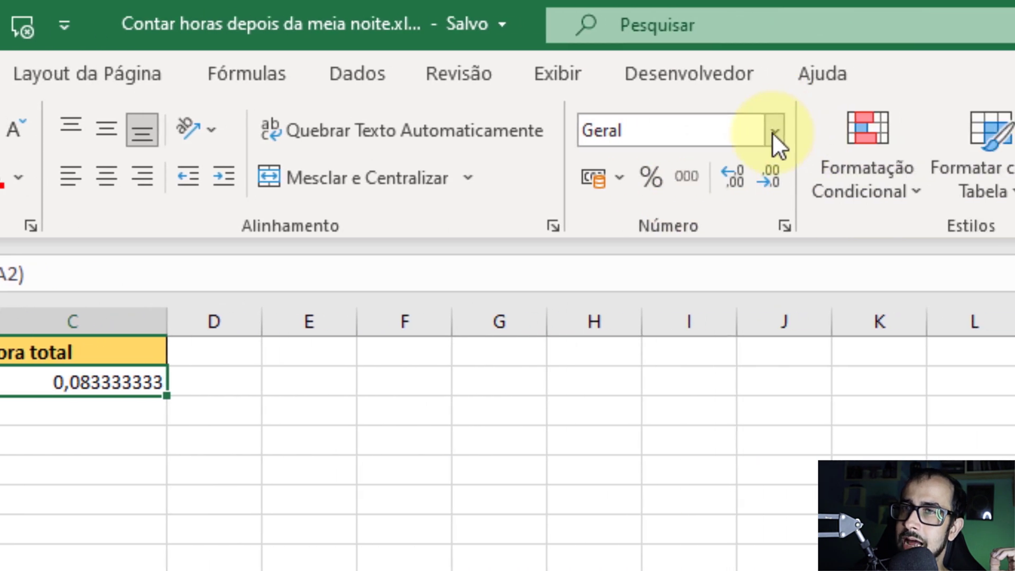
- Apply the Hora time format to C2 so it displays 02:00:00
click(775, 132)
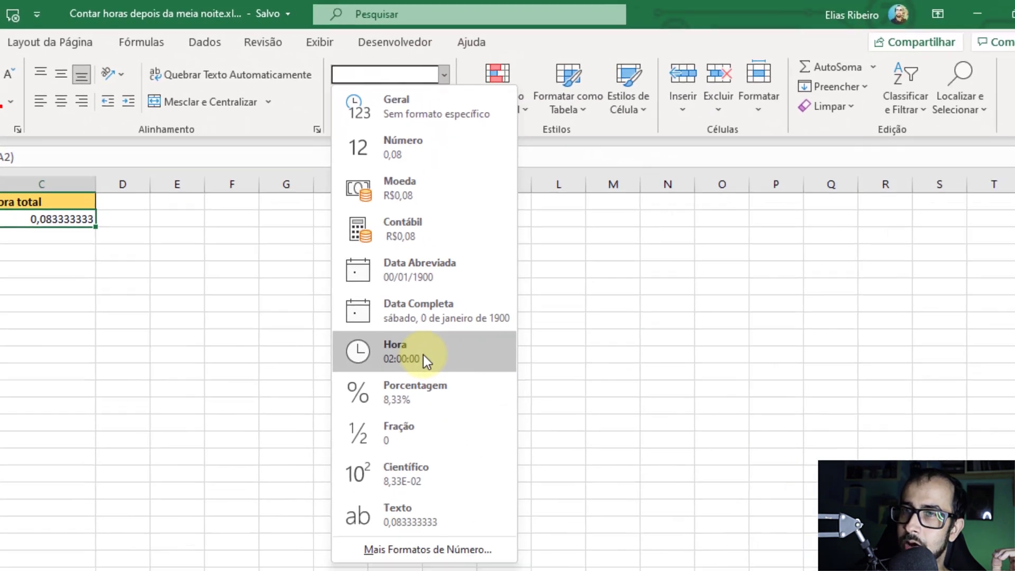
click(423, 356)
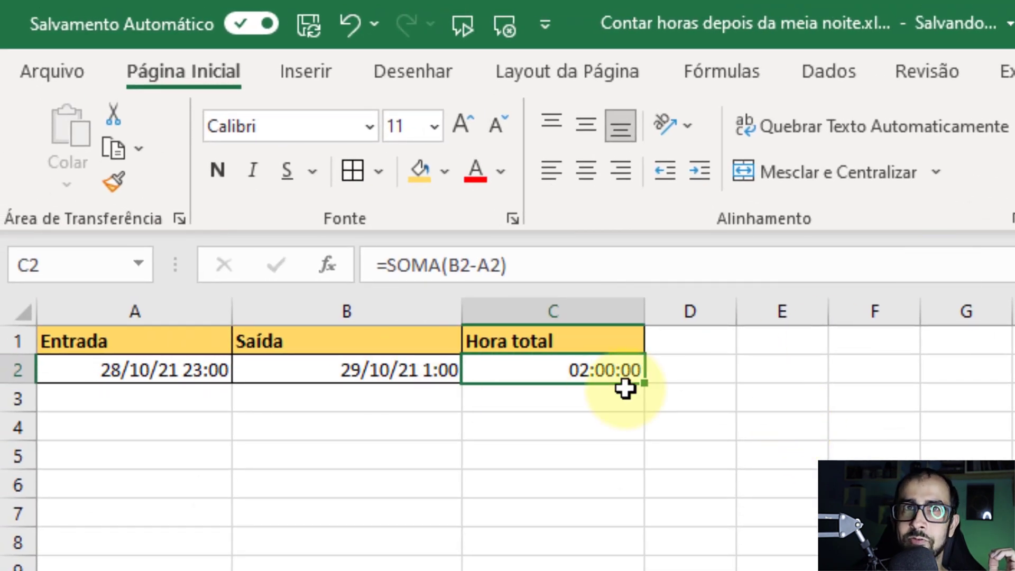
click(693, 375)
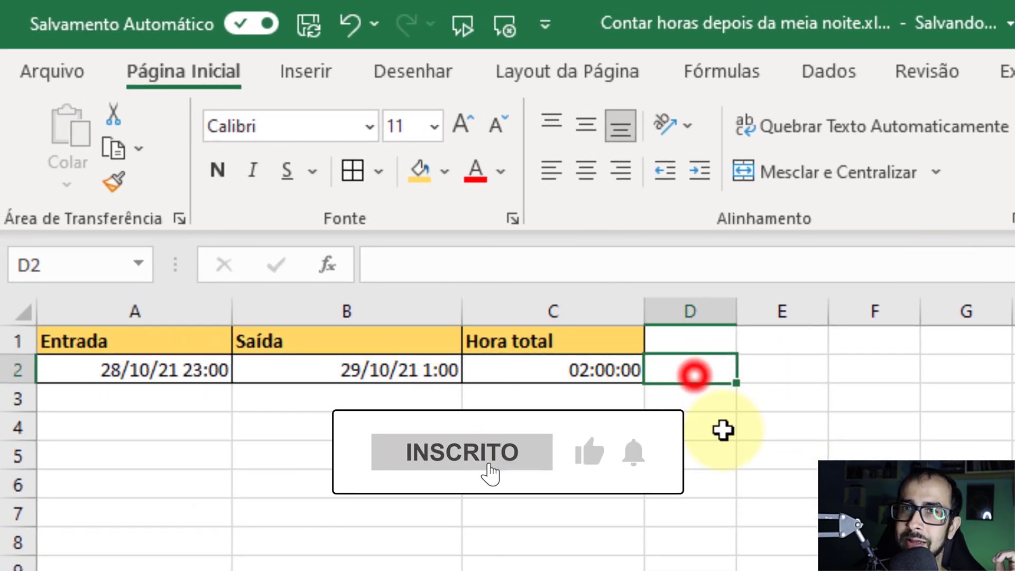